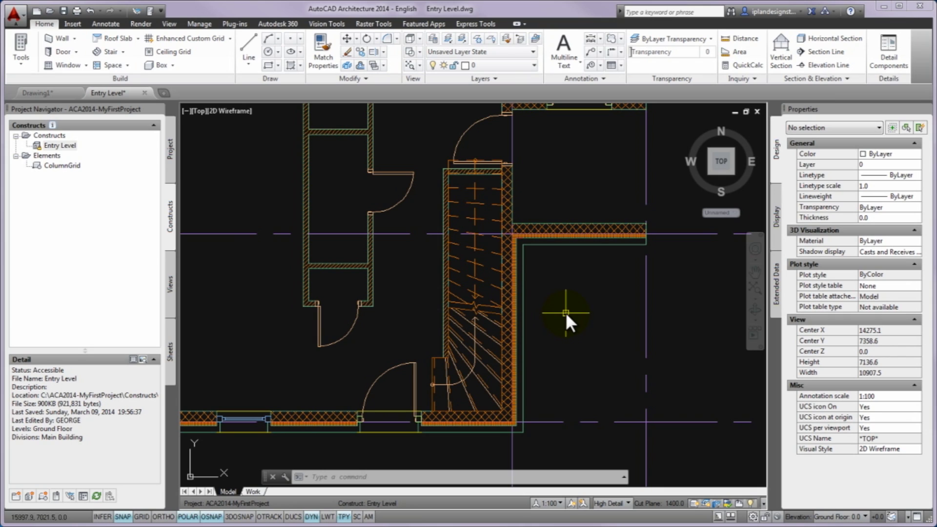
Select the stair and open its Winder Styles in the Style Manager via Edit Style.
middle_drag(579, 312, 576, 313)
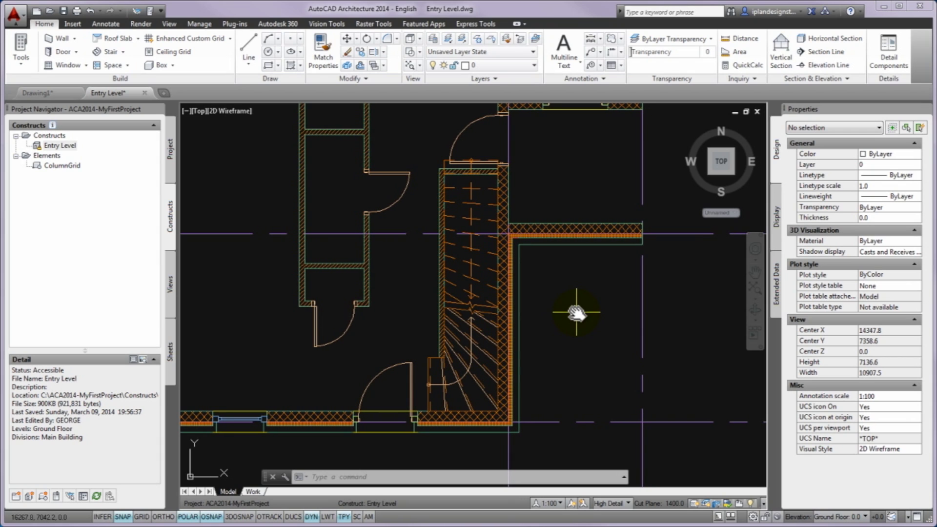
click(482, 334)
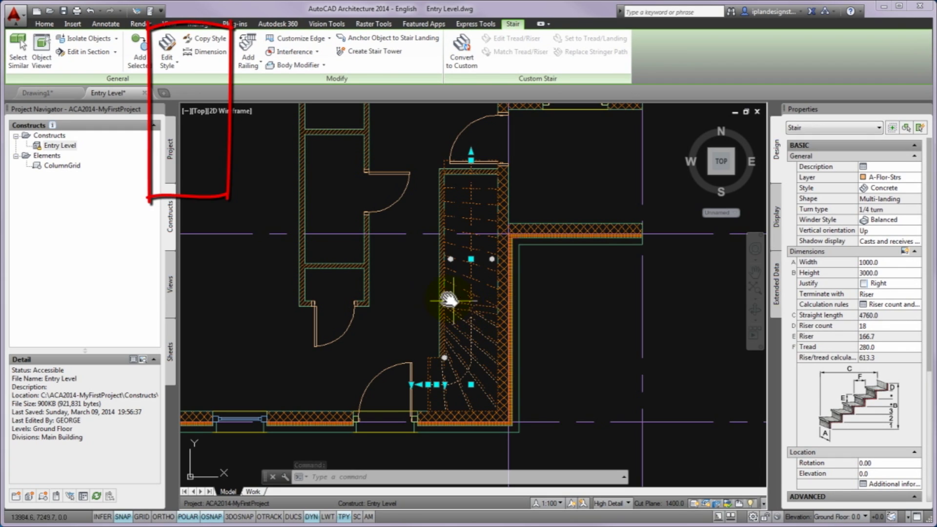
click(164, 62)
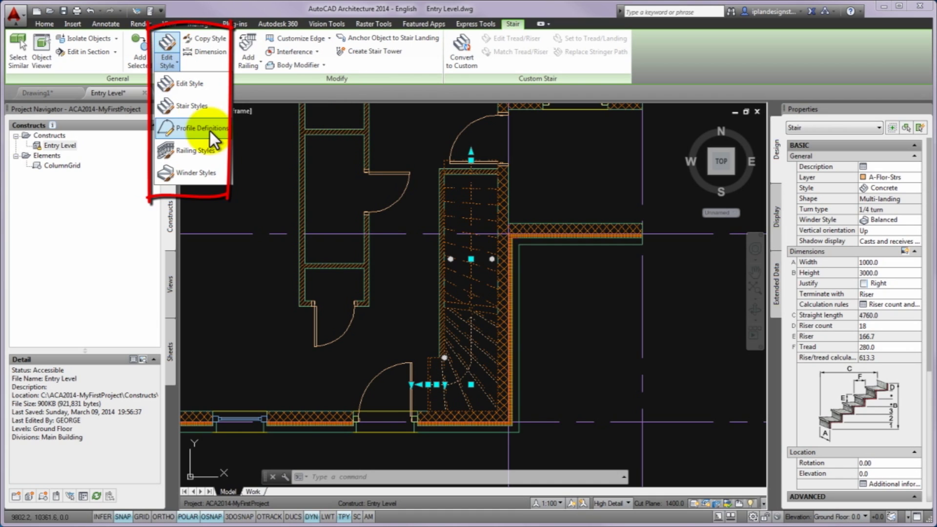
click(214, 172)
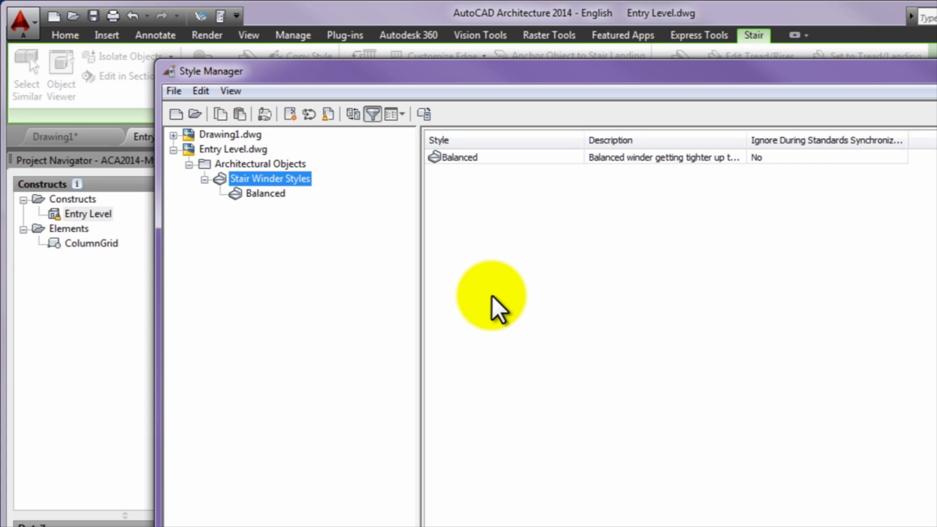
Duplicate the Balanced winder style and select the new Balanced (2) copy's General properties.
click(265, 193)
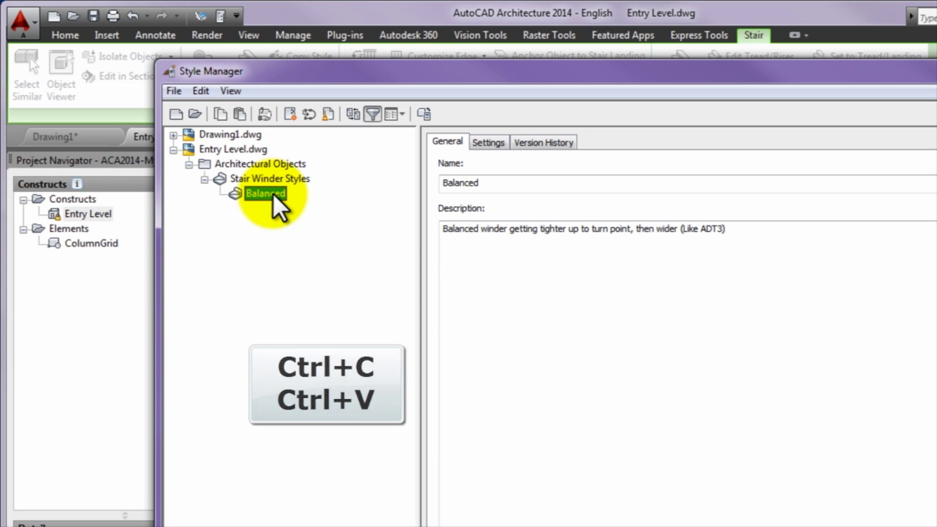
key(ctrl+v)
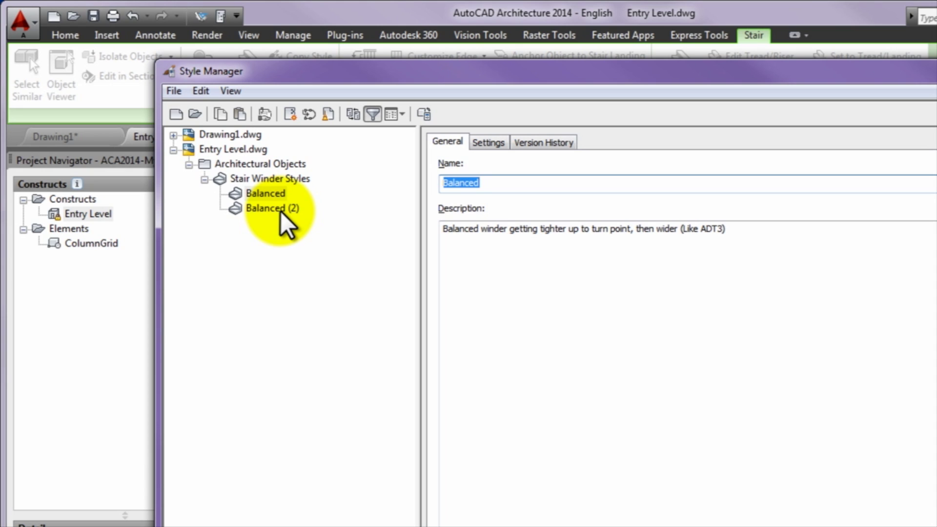
click(280, 212)
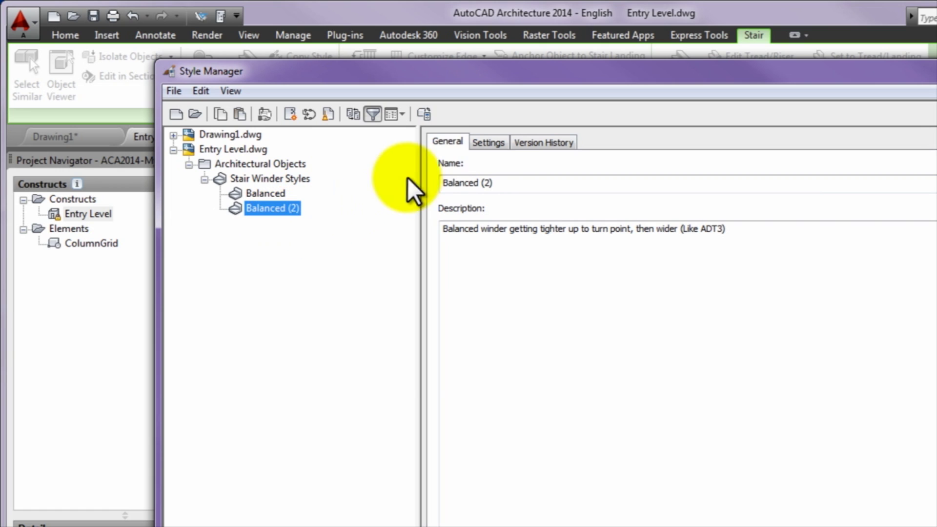
click(449, 140)
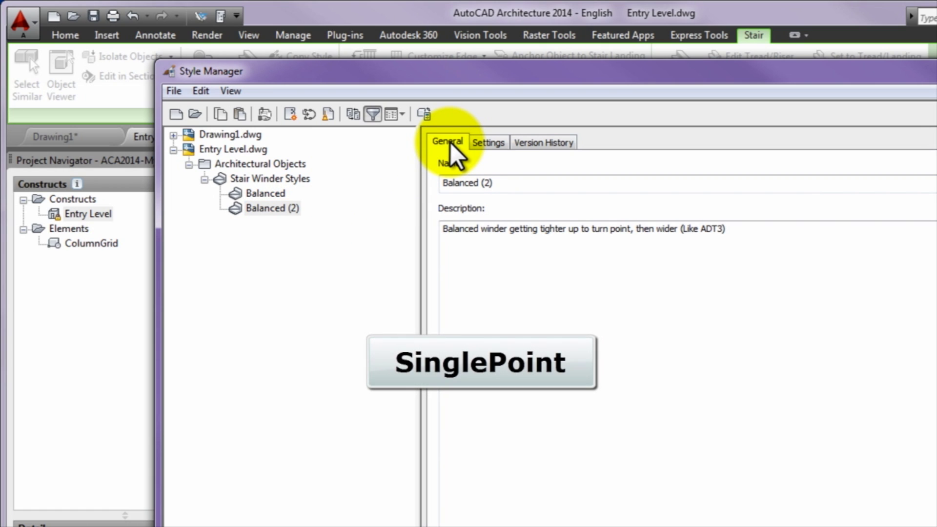
Rename the copy to SinglePoint and clear its description.
drag(502, 183, 424, 184)
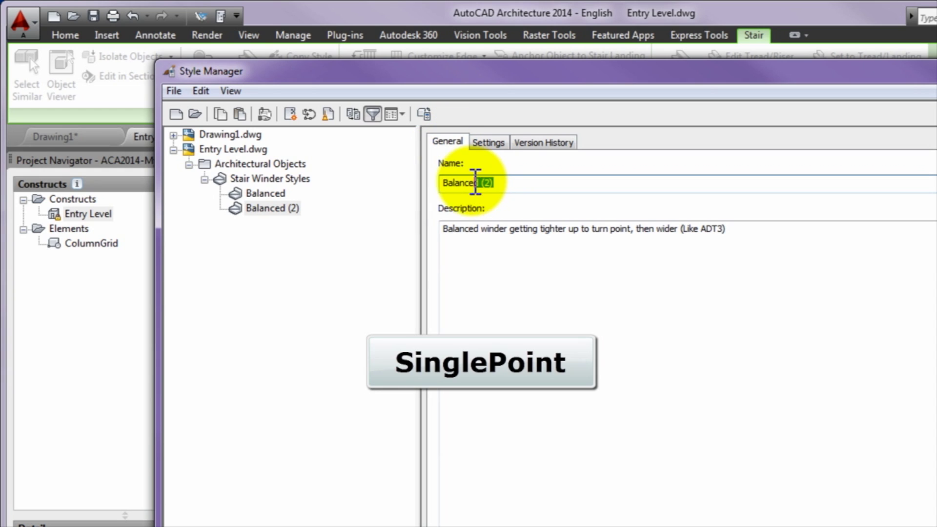
text(Sing)
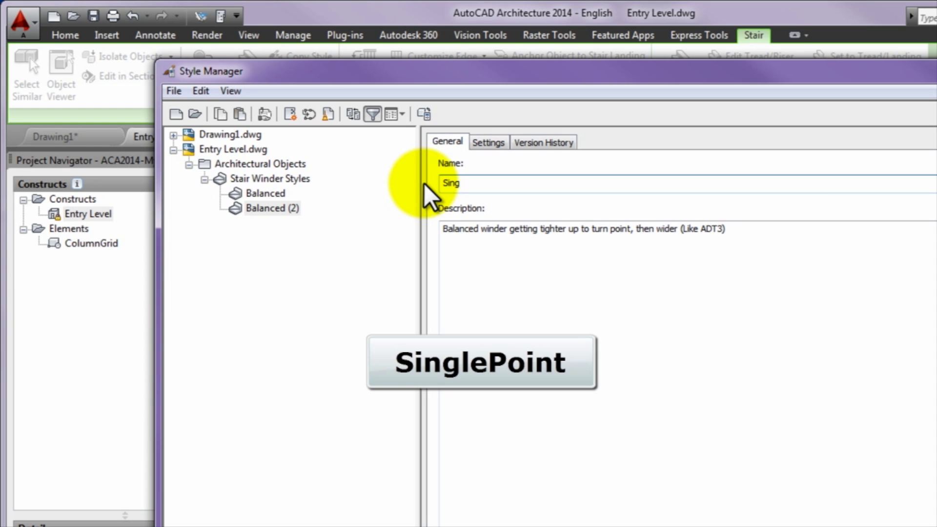
text(lePoin)
text(t)
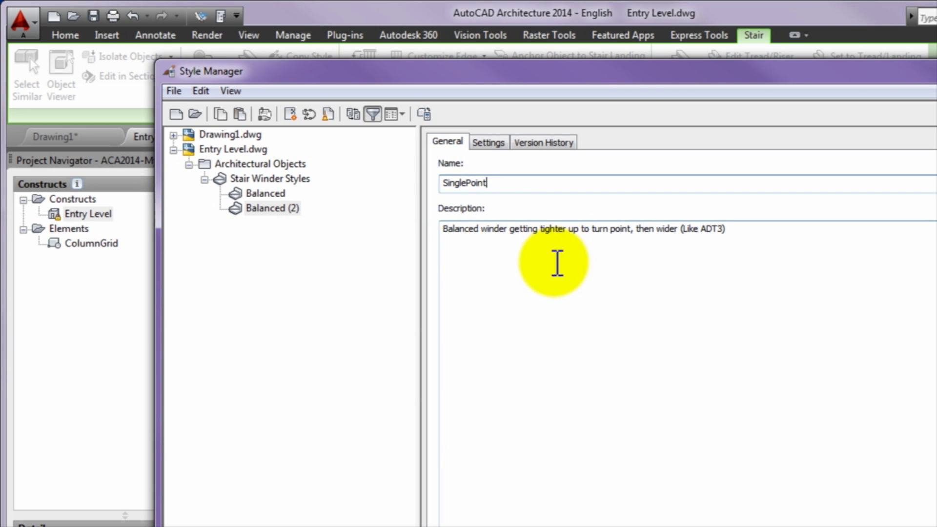
click(578, 228)
key(ctrl+a)
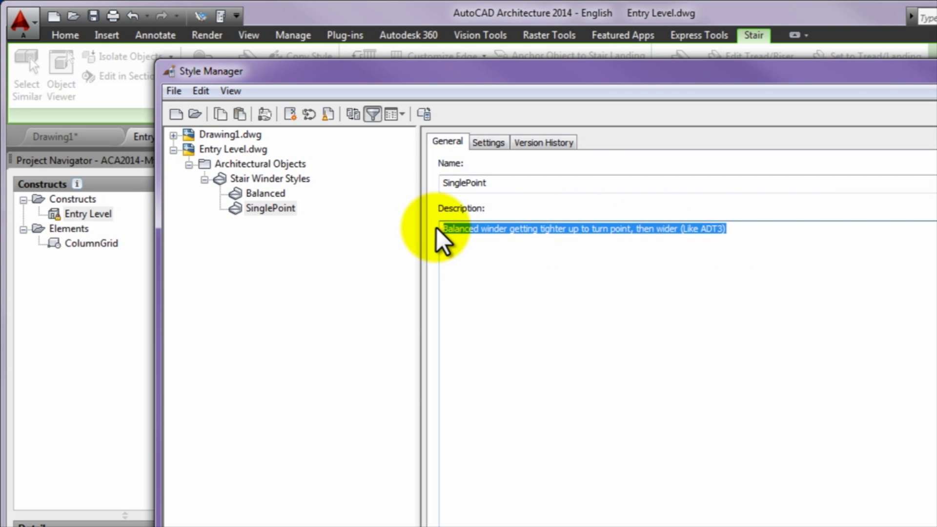
key(Delete)
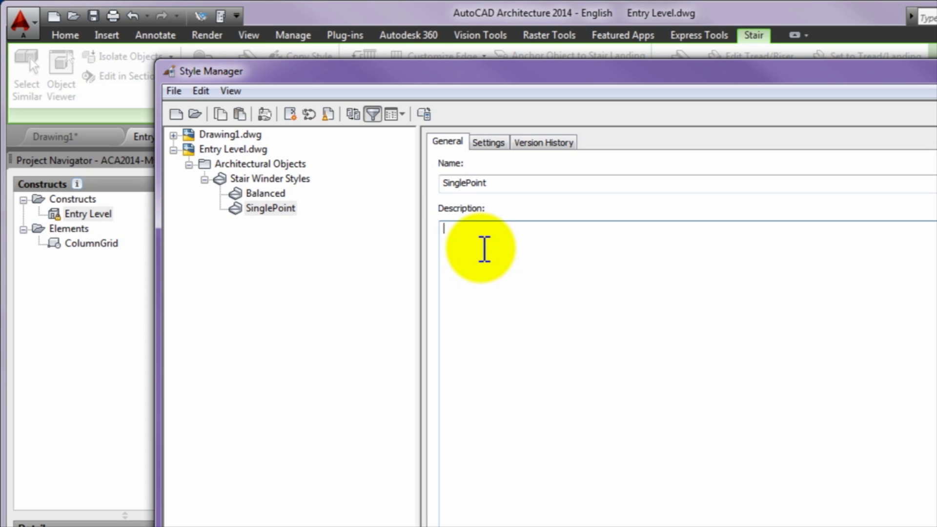
Set the style's Winder Type to SinglePoint on Settings and confirm with OK.
click(486, 141)
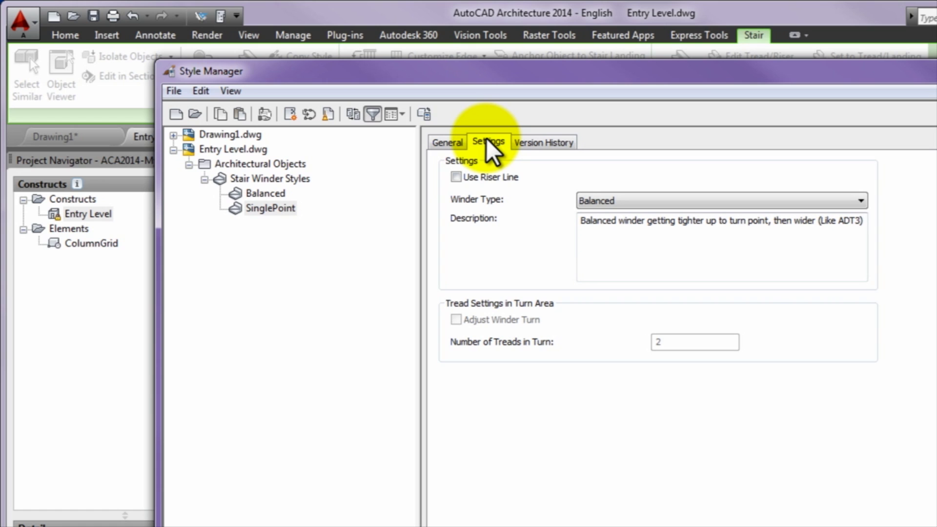
click(687, 203)
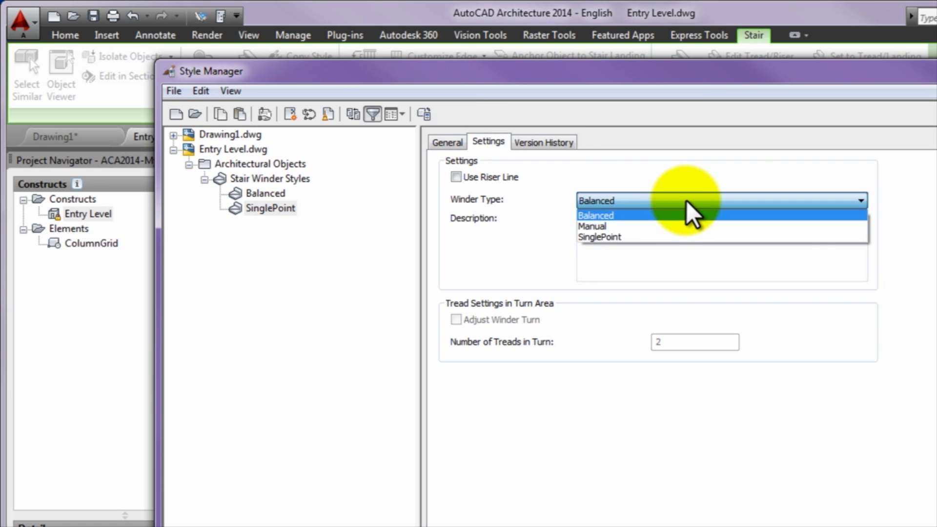
click(620, 235)
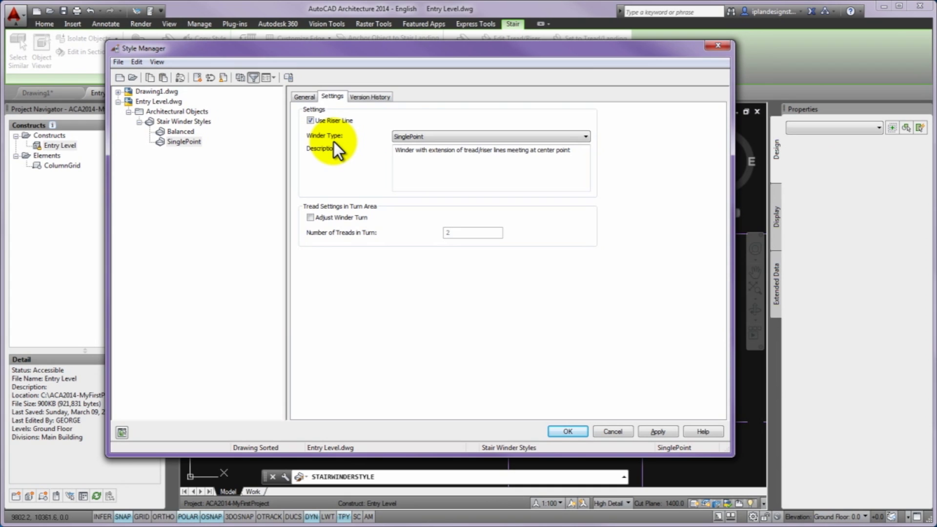
click(561, 430)
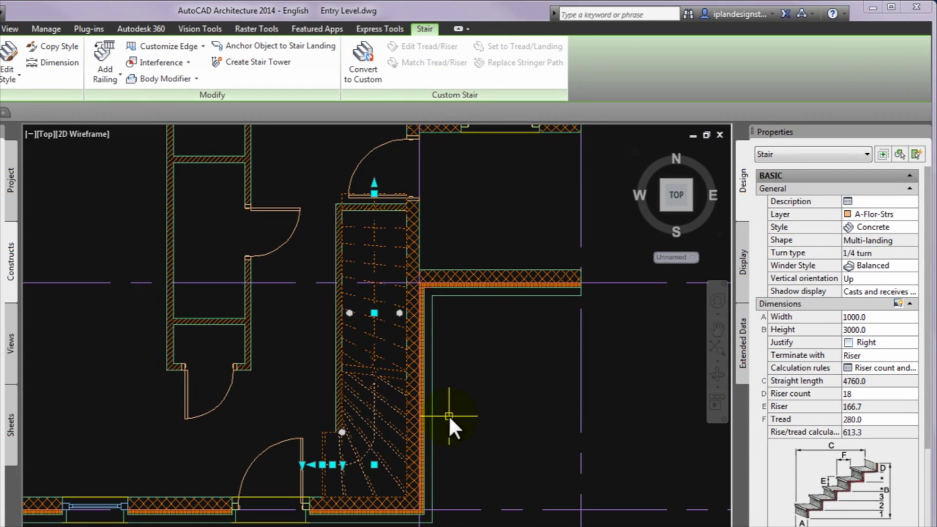
Set the stair's Winder Style to SinglePoint in the Properties palette.
click(909, 266)
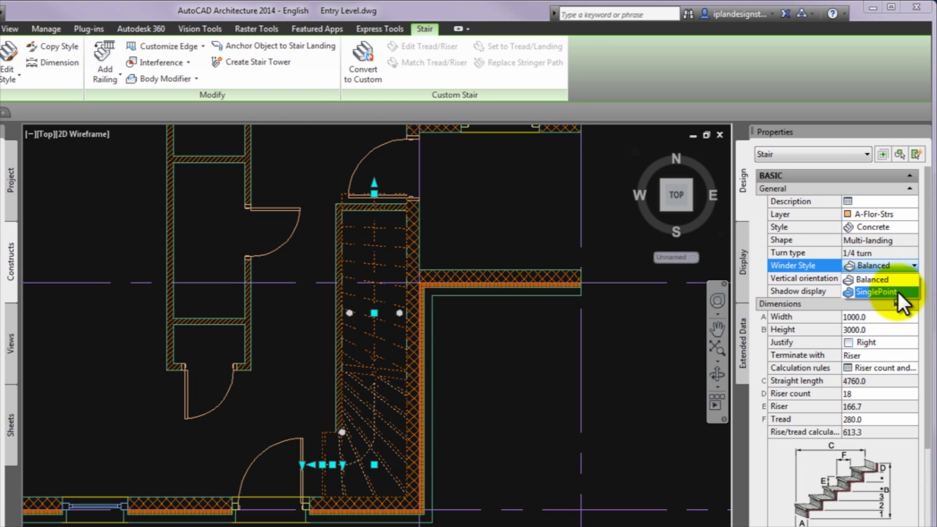
click(898, 291)
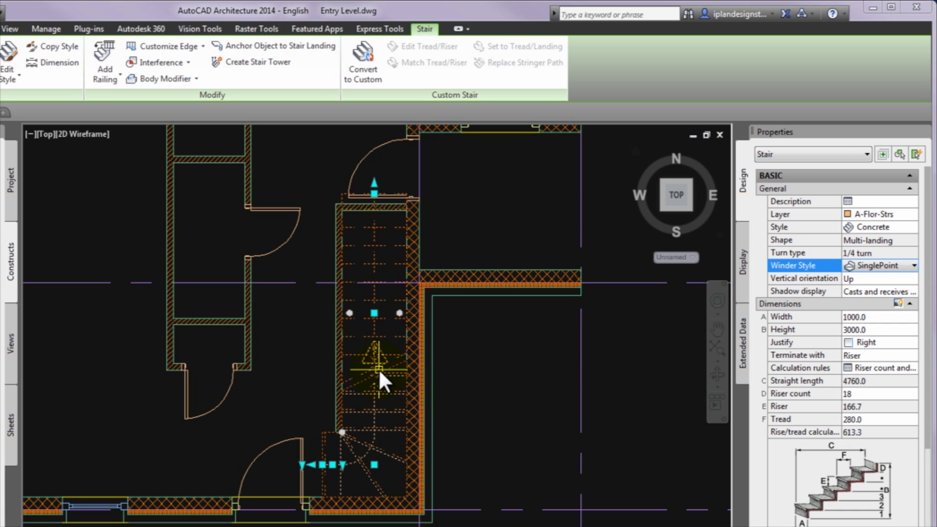
mouse_move(352, 437)
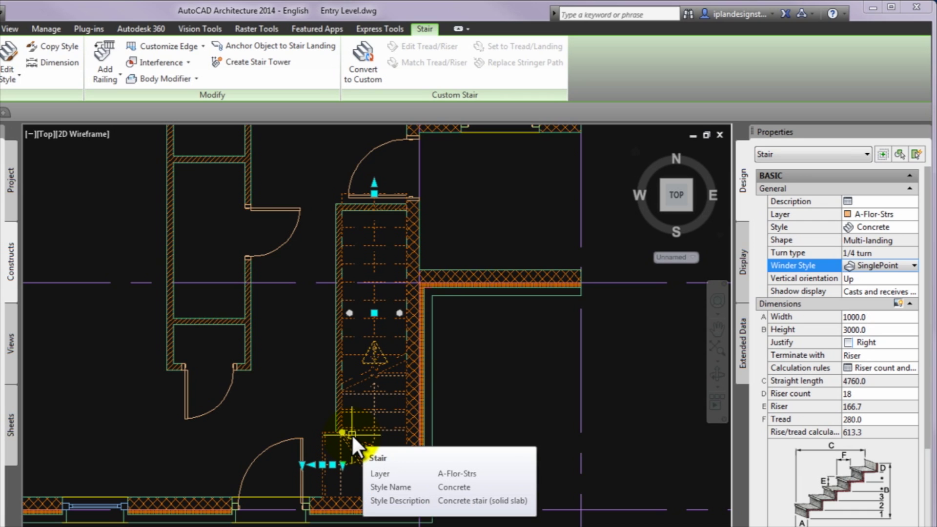
drag(351, 434, 378, 383)
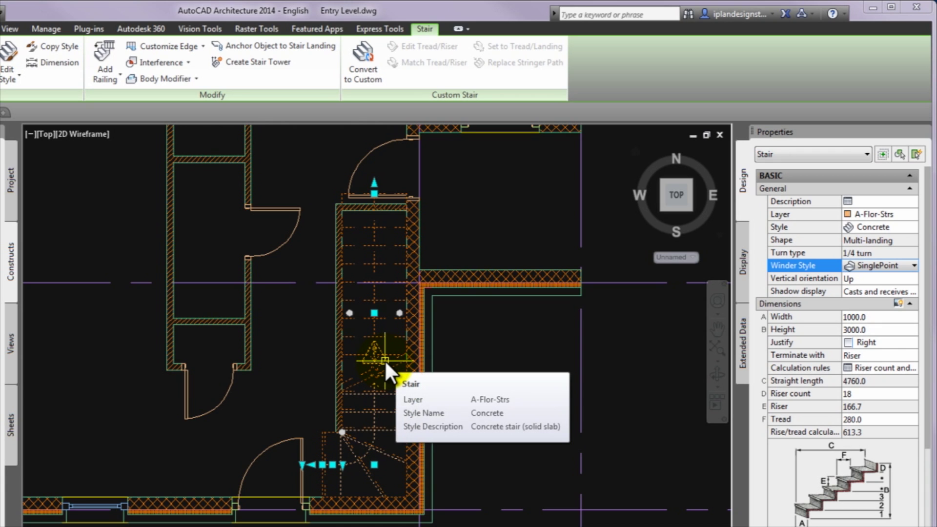
scroll(385, 360, up, 4)
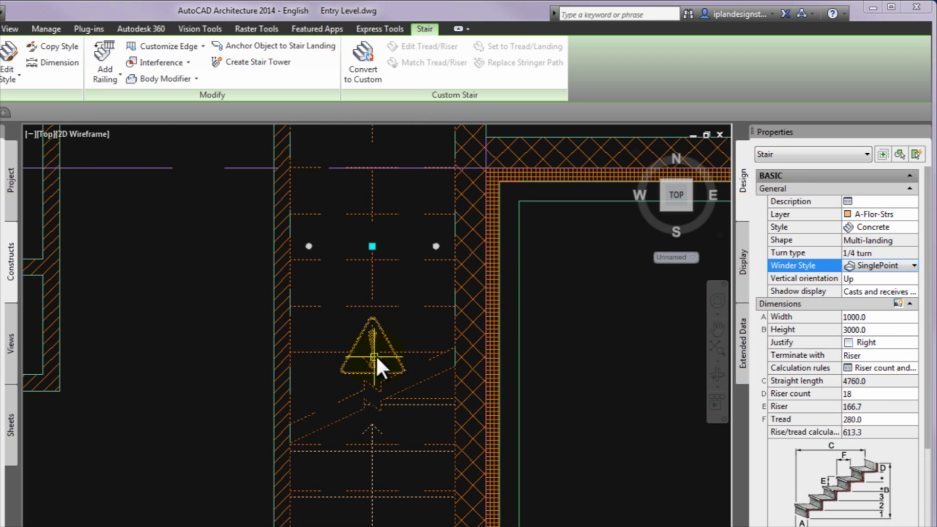
mouse_move(374, 355)
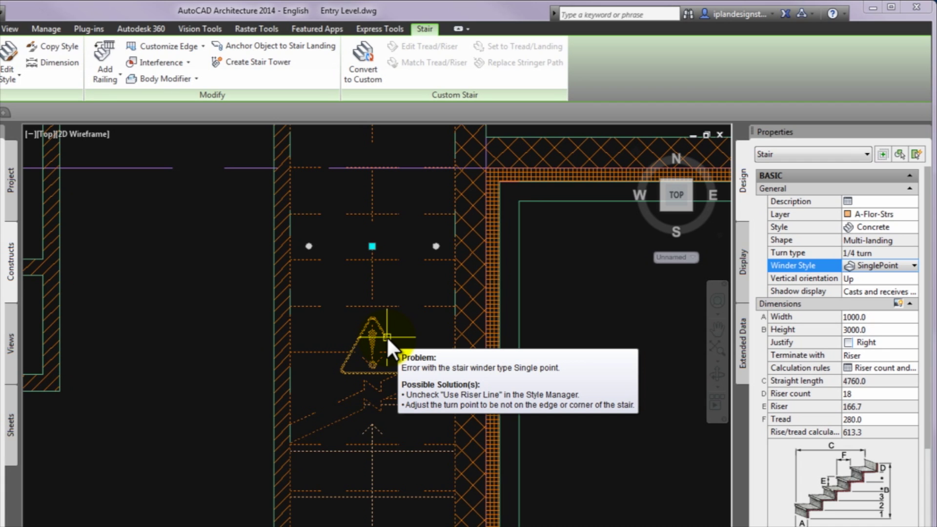
scroll(386, 335, down, 2)
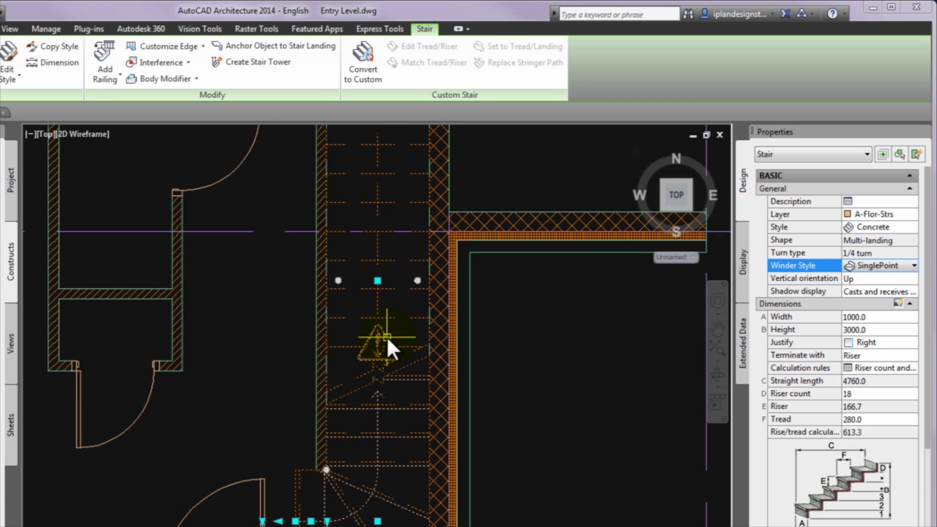
scroll(387, 336, down, 1)
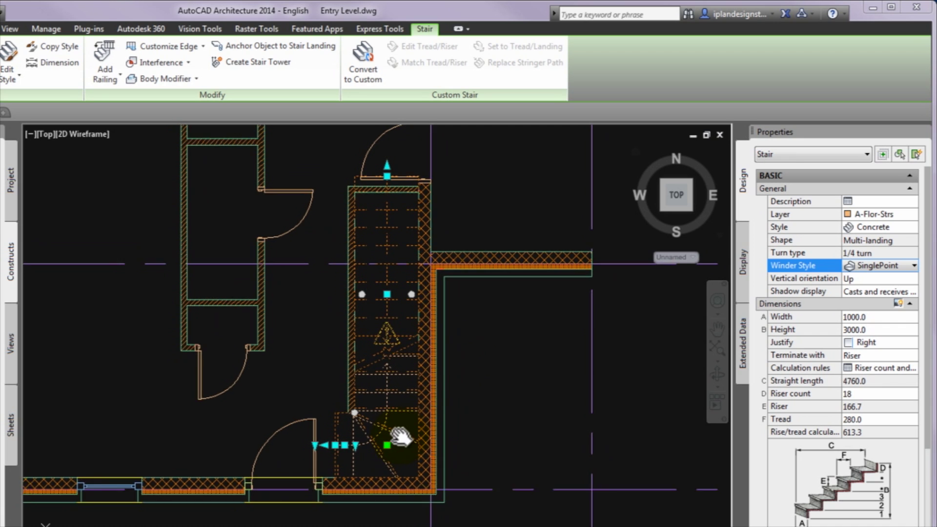
scroll(387, 439, up, 2)
scroll(415, 408, up, 2)
middle_drag(416, 408, 384, 368)
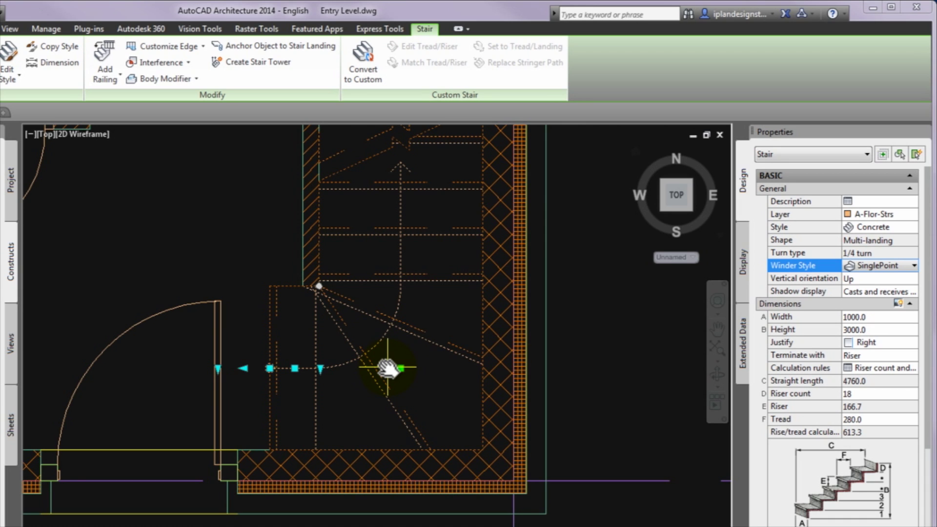
click(318, 287)
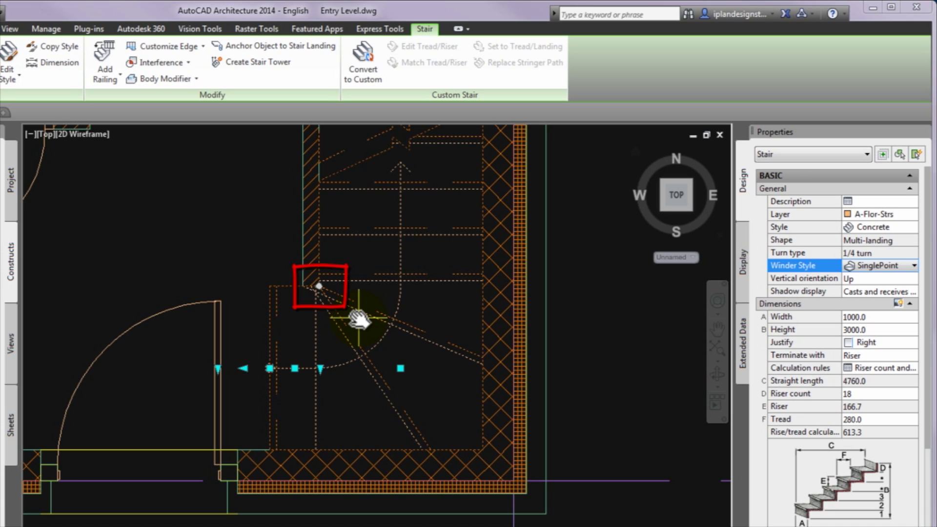
Cycle the stair's edit-mode grip to Turn Center mode.
click(318, 287)
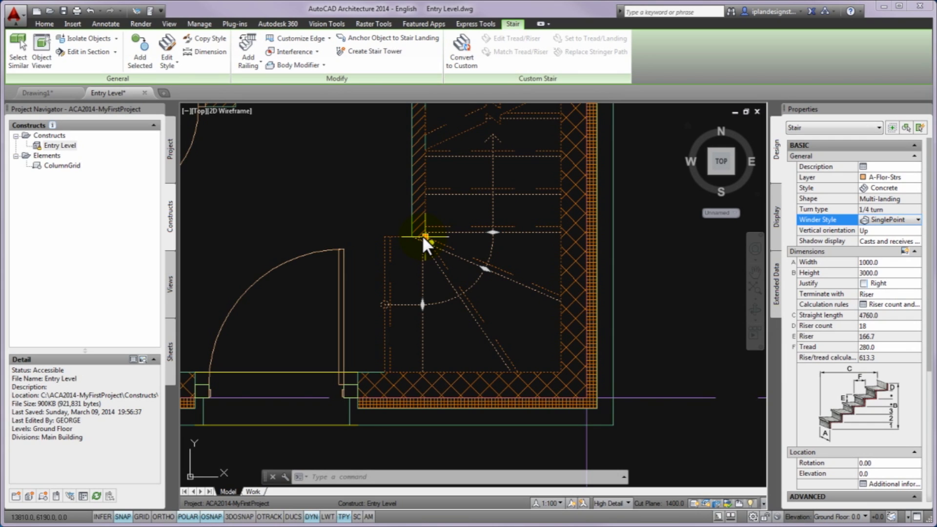
key(F3)
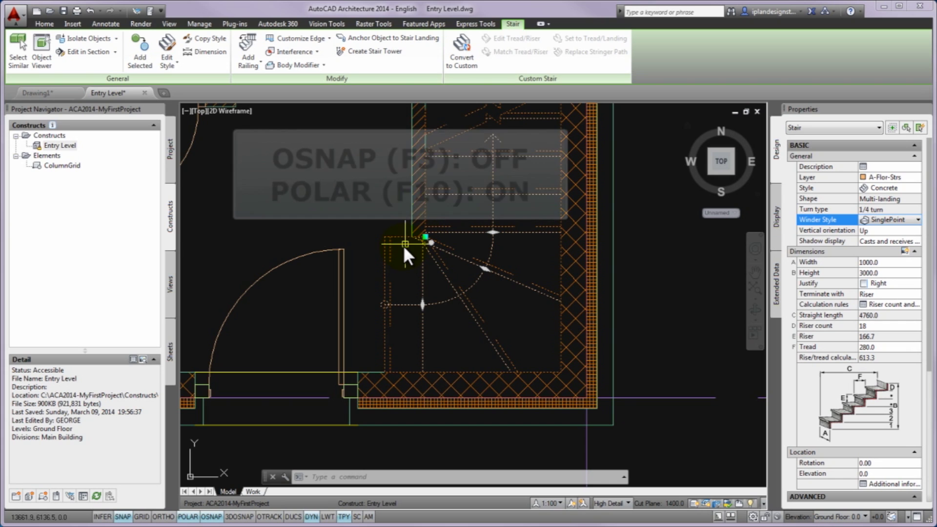
click(214, 517)
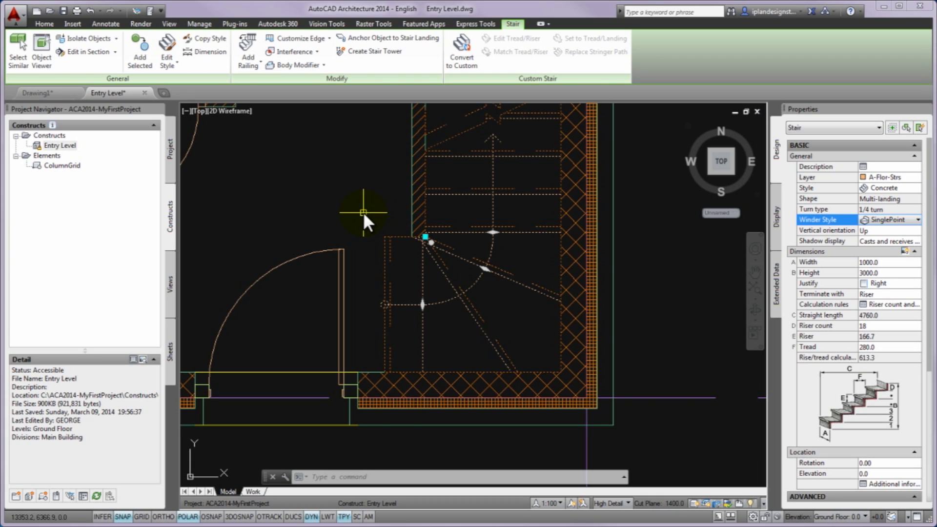
click(425, 237)
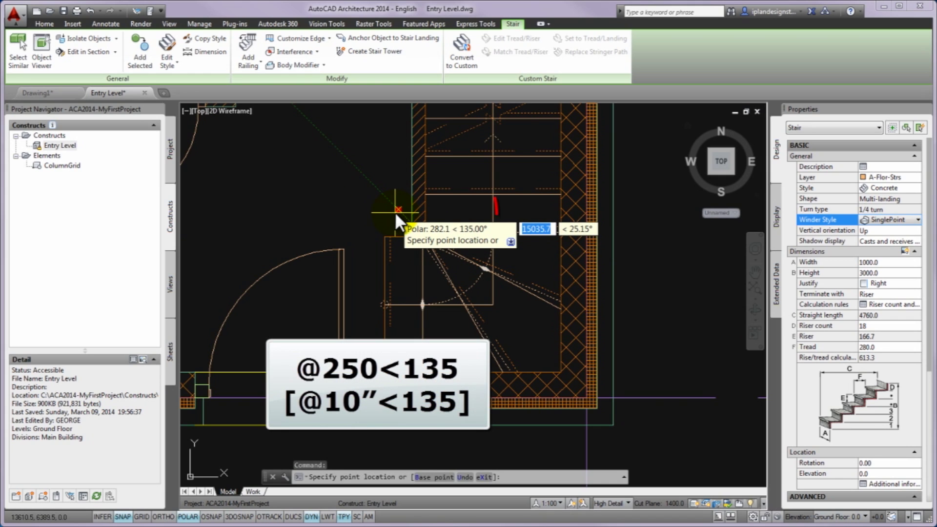
text(@250)
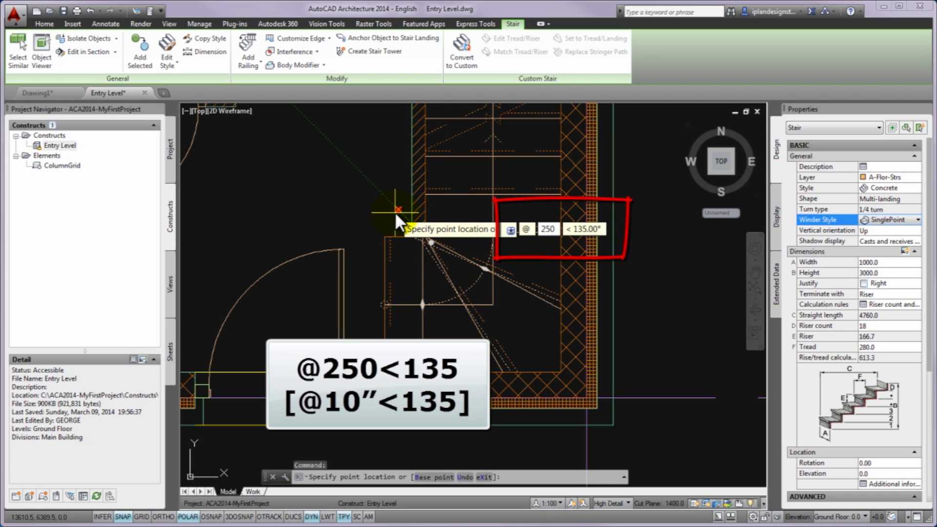
key(Tab)
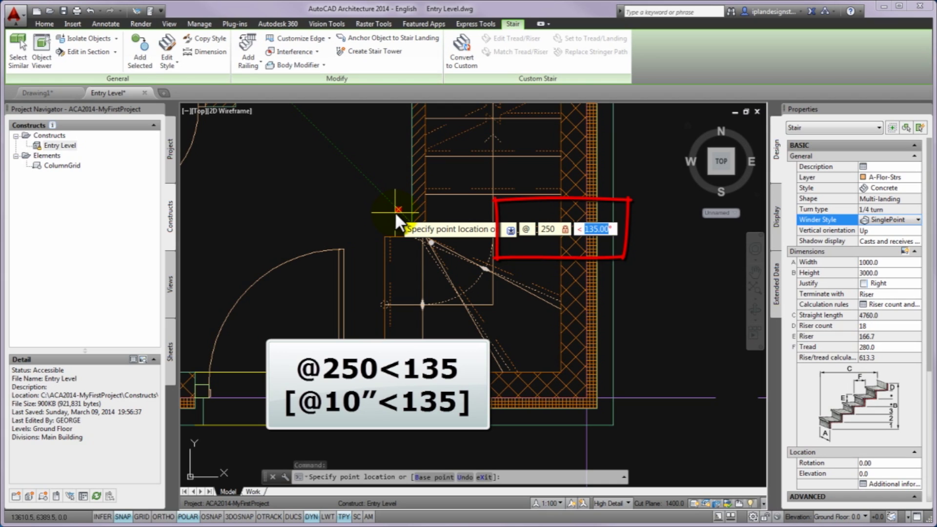
text(1)
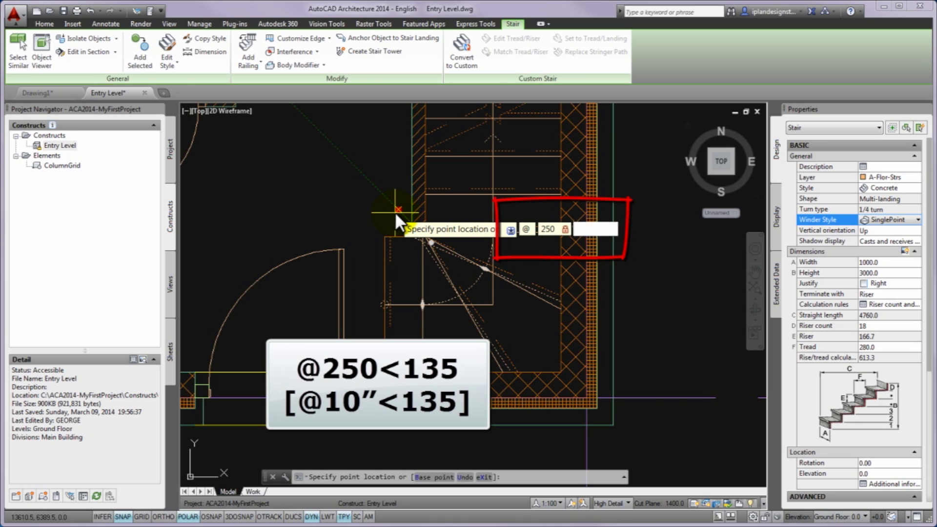
text(35)
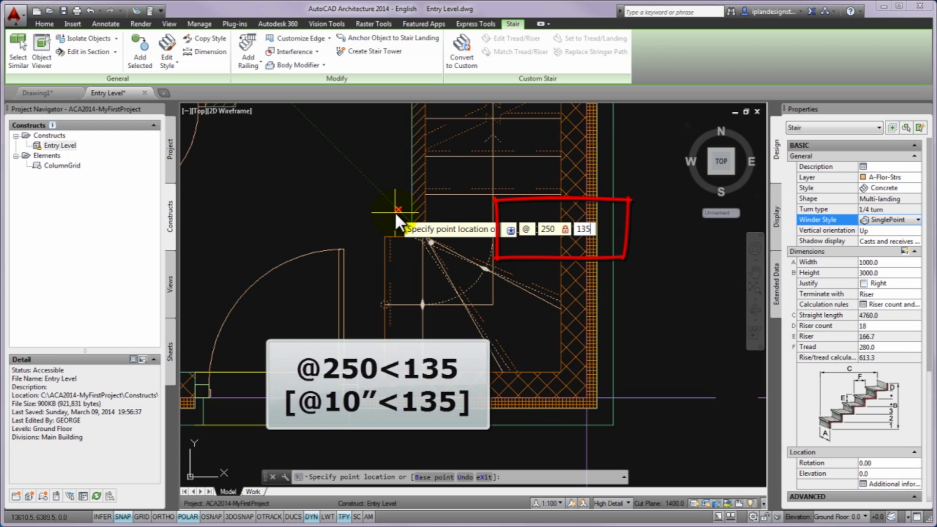
key(Return)
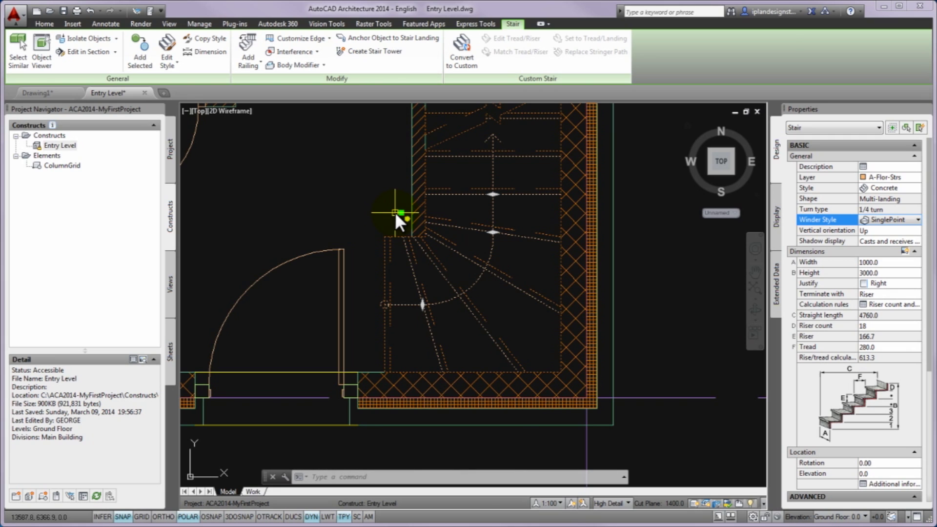
key(Escape)
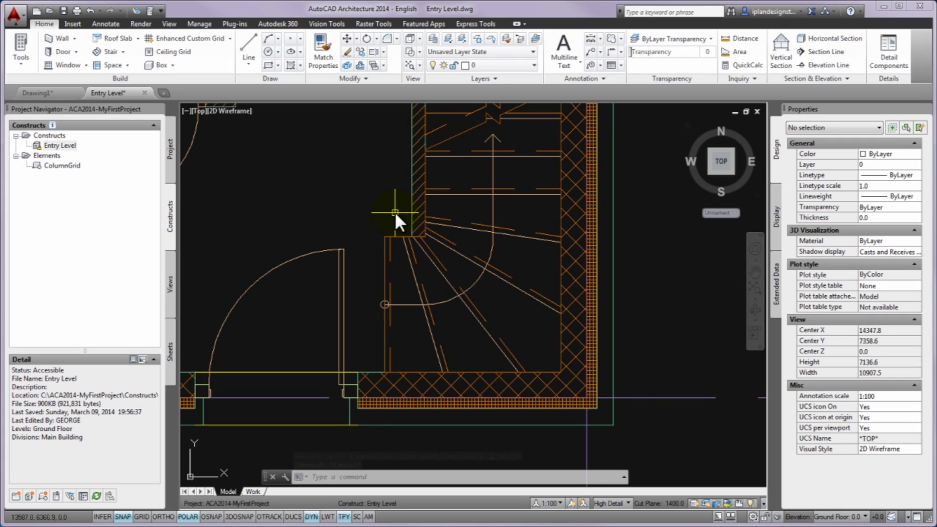
scroll(433, 178, up, 3)
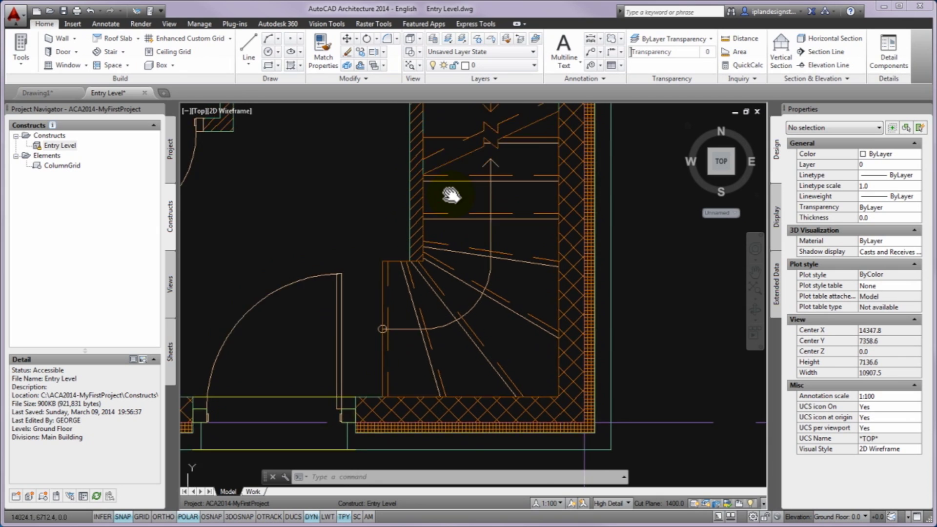
mouse_move(418, 299)
middle_down()
mouse_move(479, 213)
mouse_move(480, 377)
middle_up()
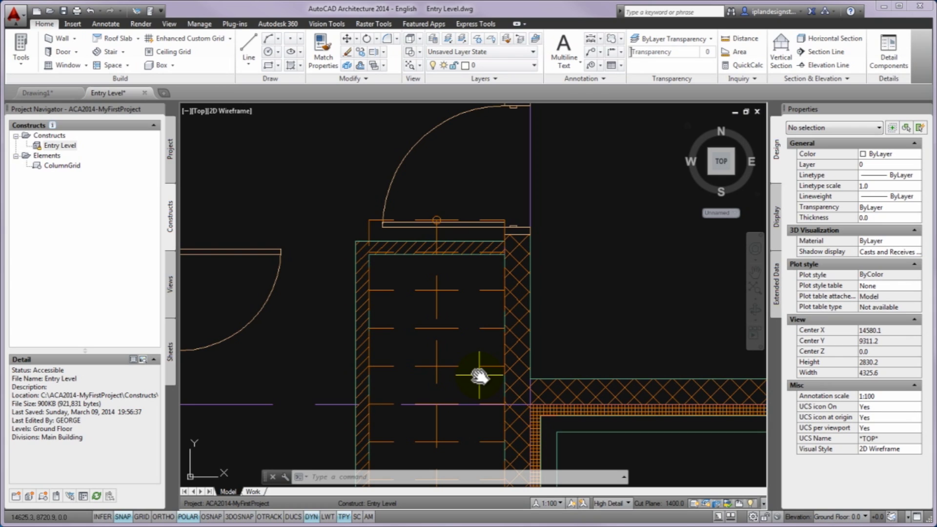
Select the stair and set Terminate with to Tread in the Properties palette.
click(454, 291)
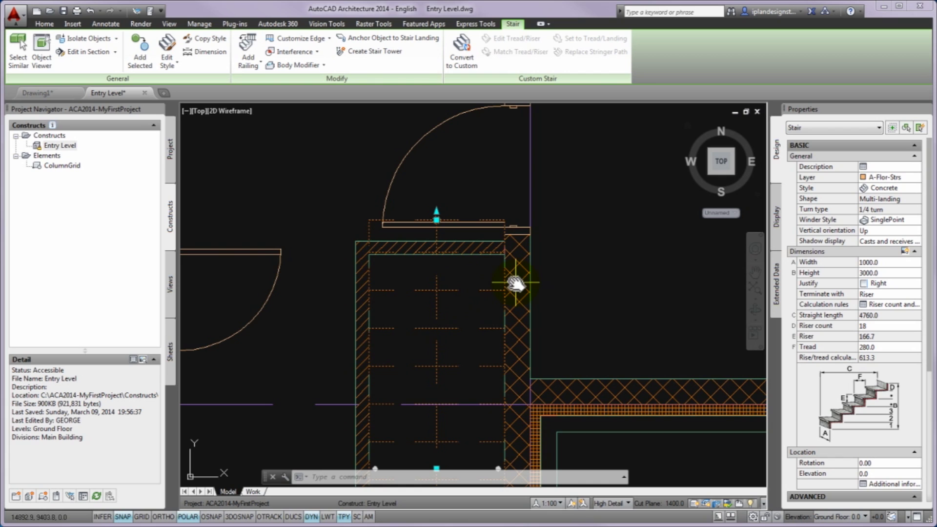
click(882, 295)
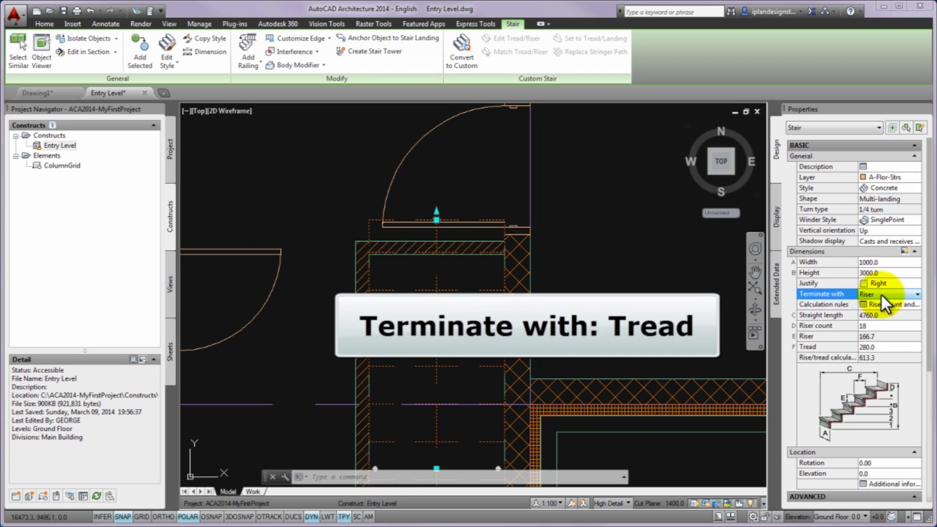
click(881, 295)
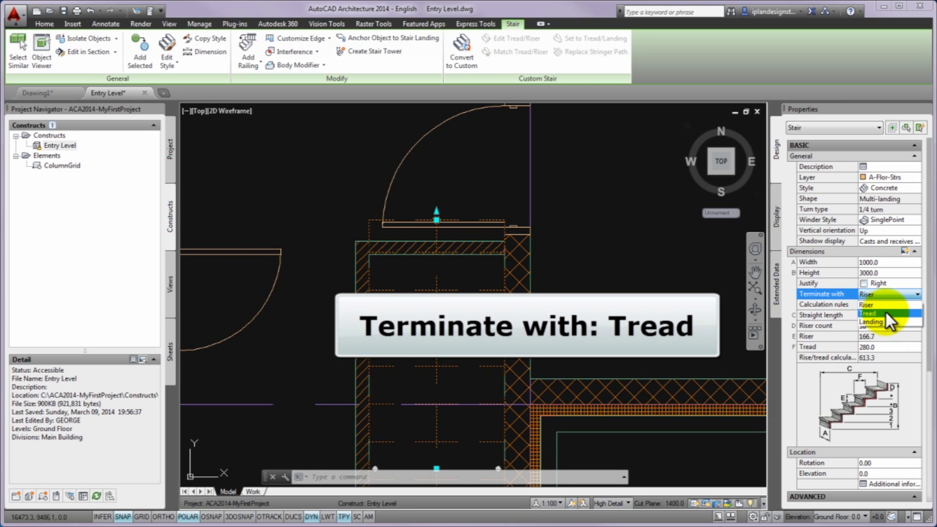
click(885, 312)
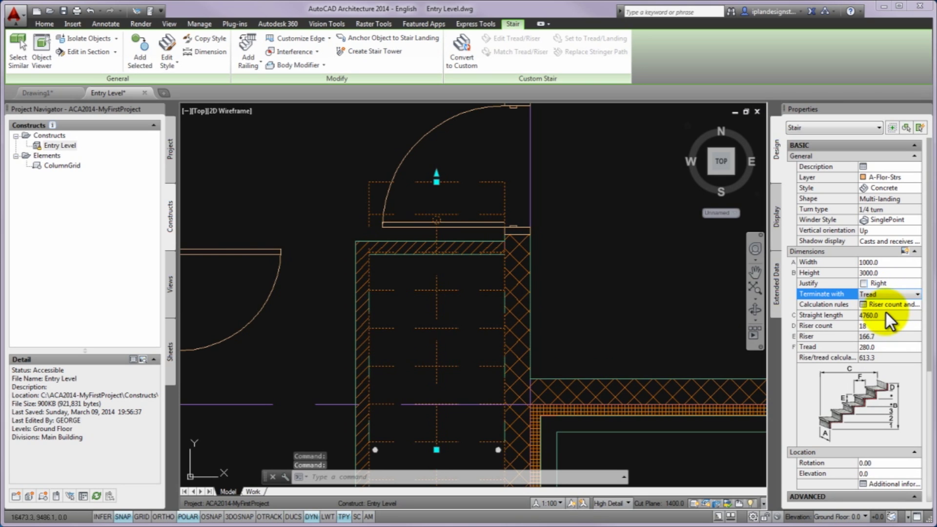